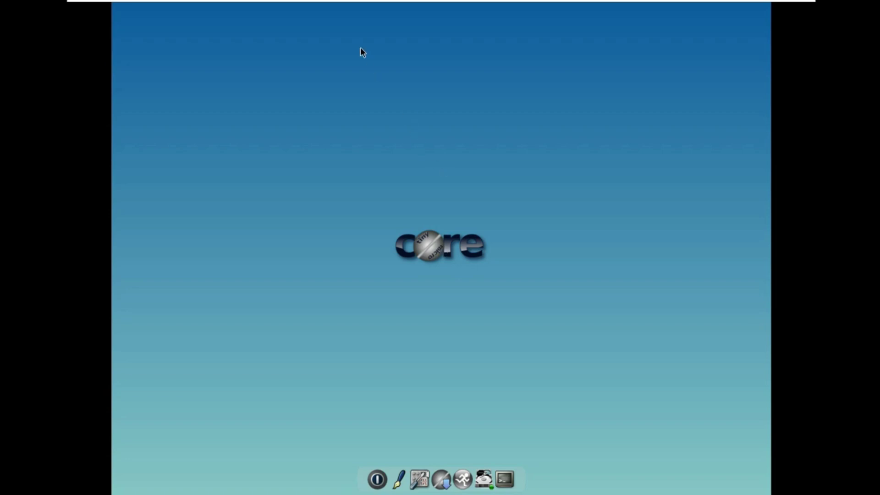
Step: Dismiss the desktop root menu and launch ControlPanel from the dock
right_click(361, 49)
mouse_move(373, 67)
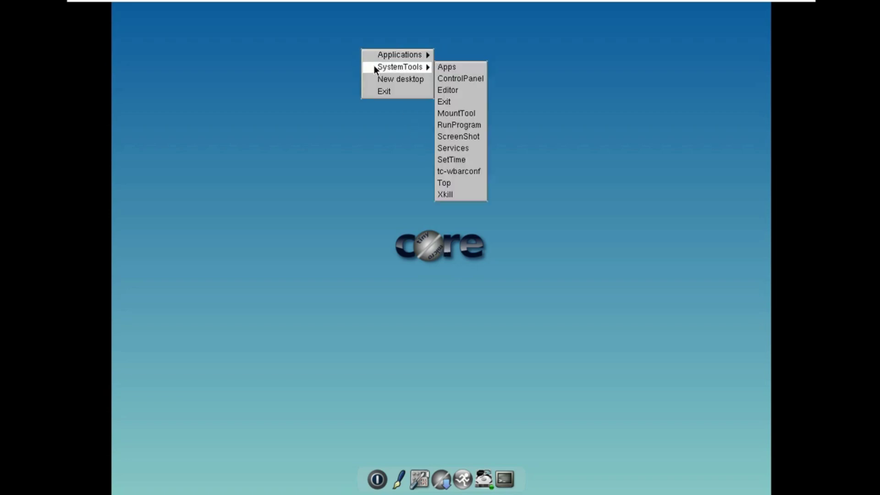
mouse_move(399, 54)
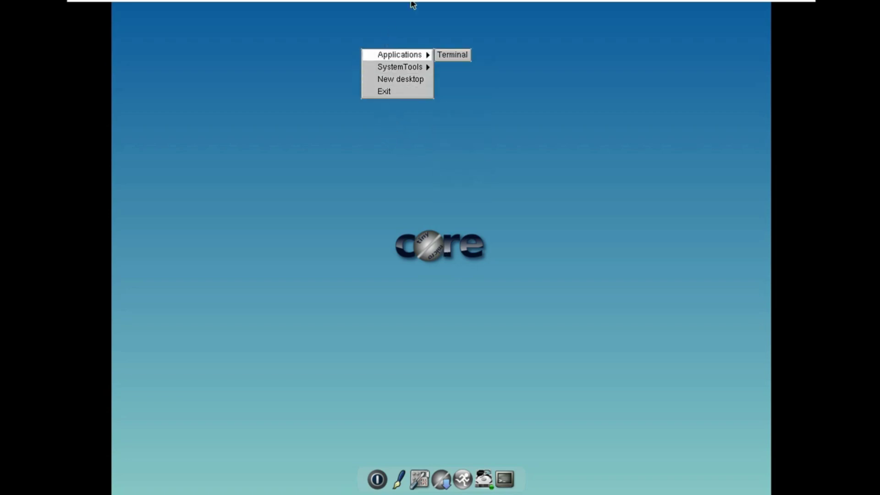
mouse_move(425, 68)
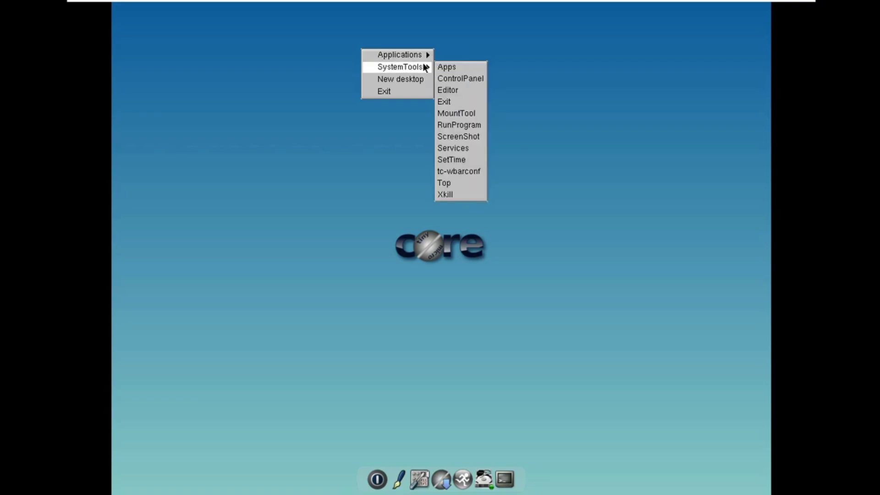
left_click(266, 392)
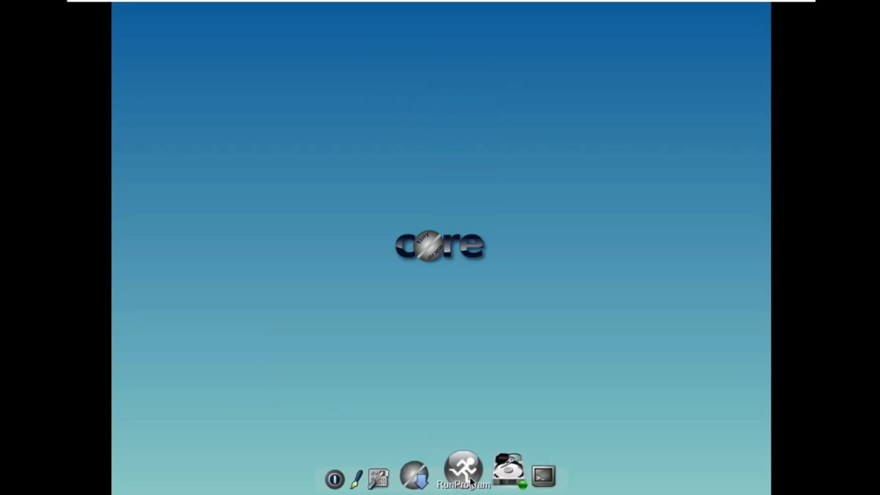
left_click(431, 480)
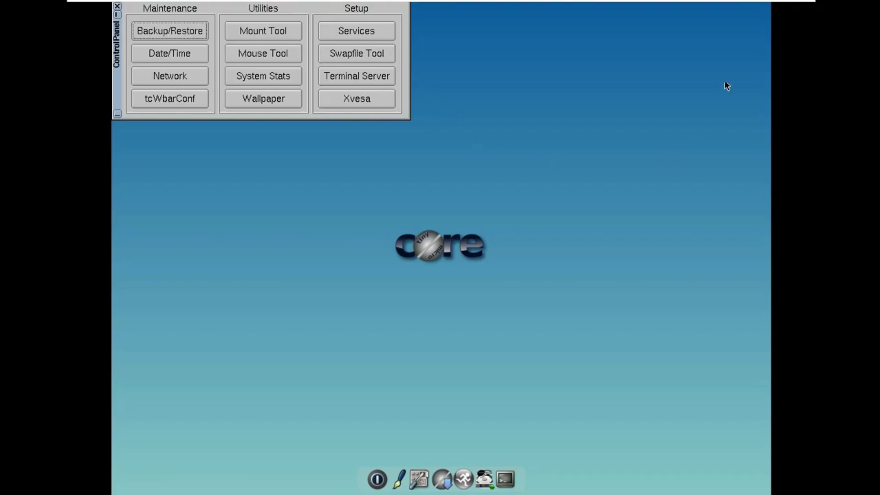
Step: Close the desktop menu and press Ctrl+Alt to release input from the virtual machine
right_click(760, 2)
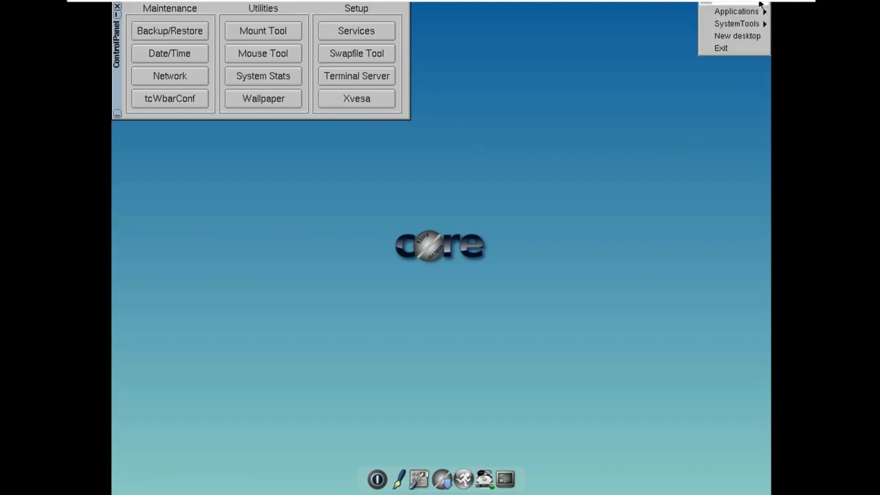
left_click(688, 150)
key("ctrl+alt")
Step: Set the VMware display to Free Stretch and centre the Control Panel window
mouse_move(727, 4)
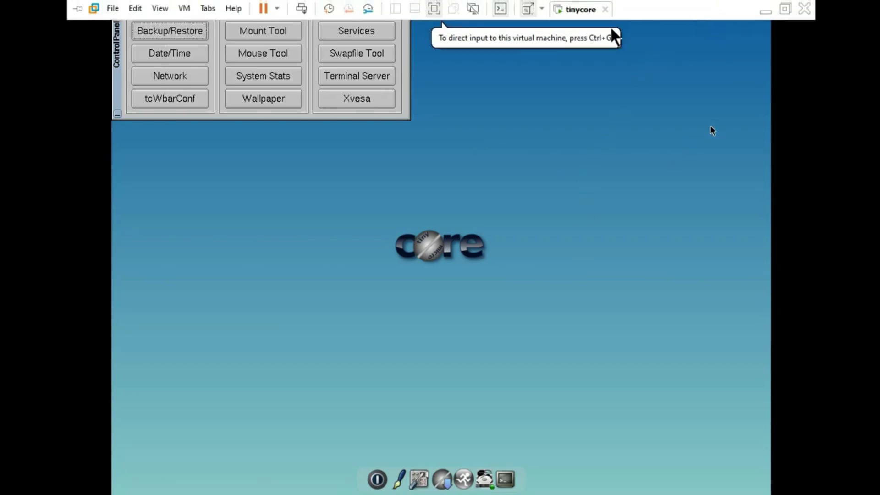
left_click(542, 9)
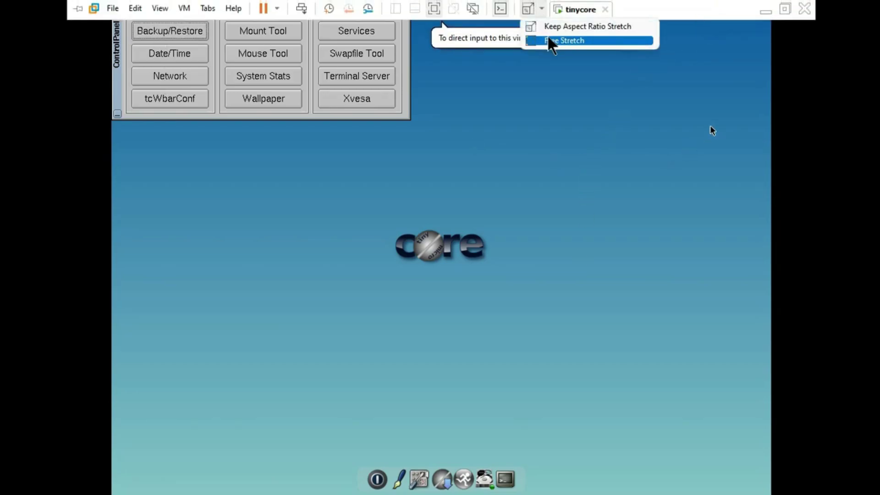
left_click(552, 42)
left_click(545, 128)
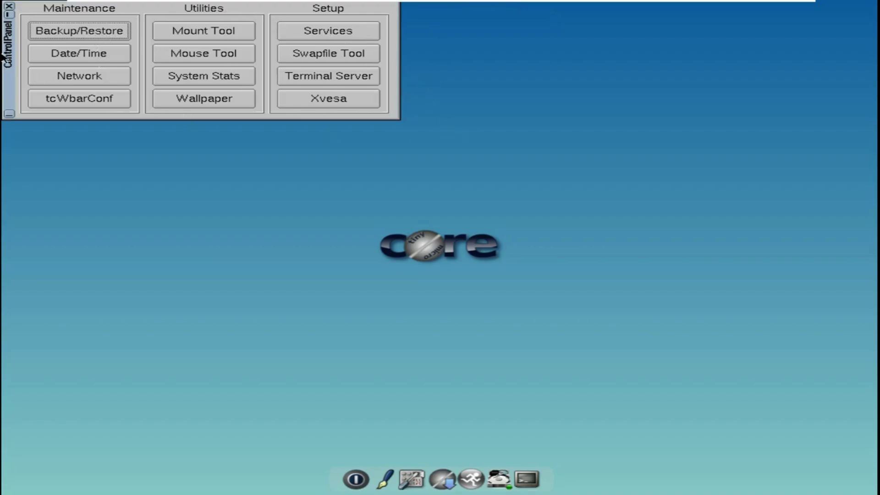
left_click_drag(8, 95, 216, 272)
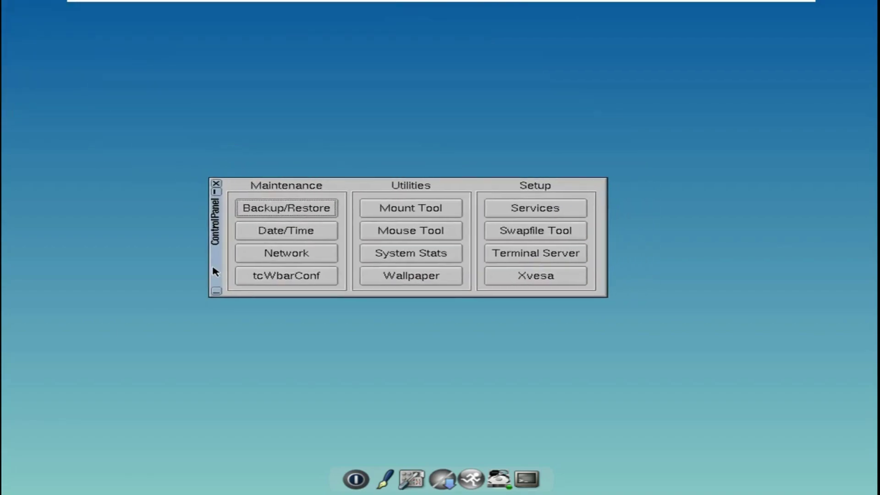
Step: Set the wallpaper's Color #1 to purple for a purple-to-teal gradient and apply it
left_click(419, 281)
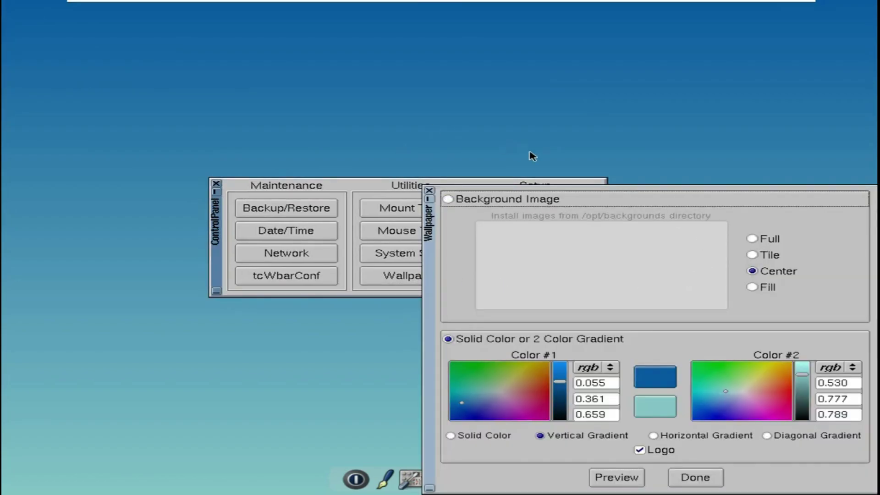
left_click_drag(433, 284, 222, 157)
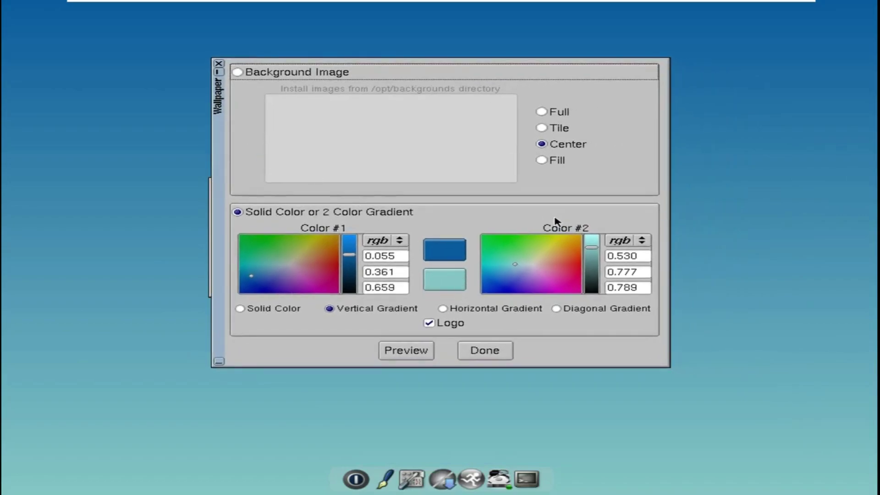
mouse_move(267, 295)
left_mouse_down()
mouse_move(295, 293)
mouse_move(277, 287)
left_mouse_up()
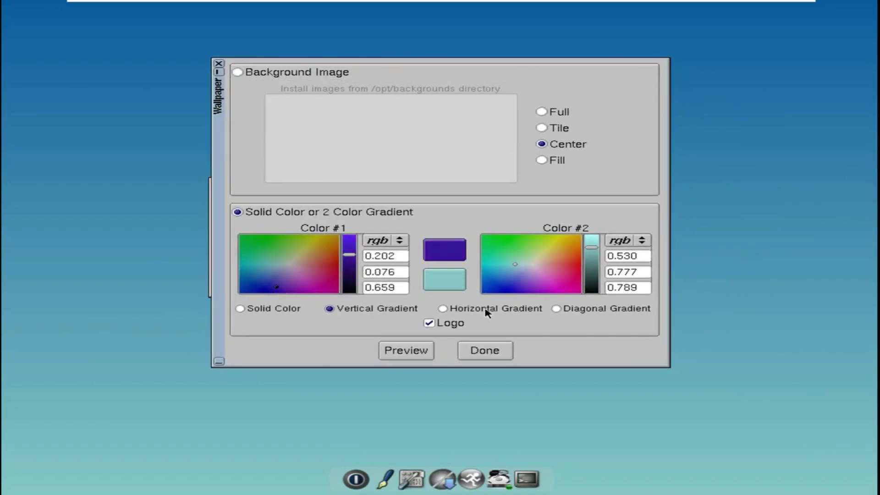
left_click(489, 353)
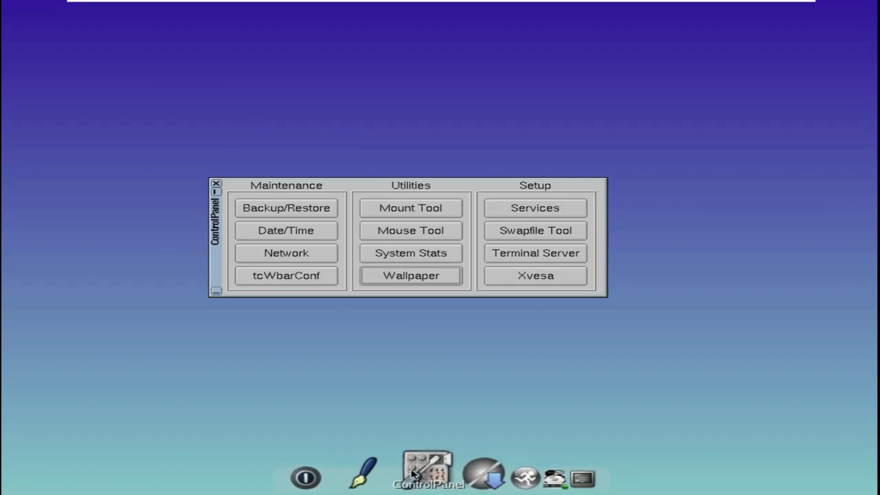
left_click(452, 475)
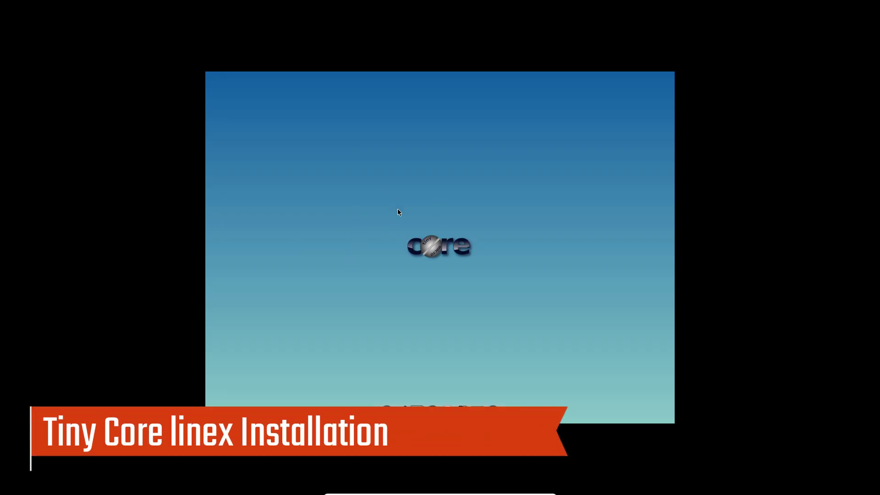
Step: Start Tiny Core Installation with a Frugal, Whole Disk install targeting sda
right_click(384, 202)
left_click(458, 205)
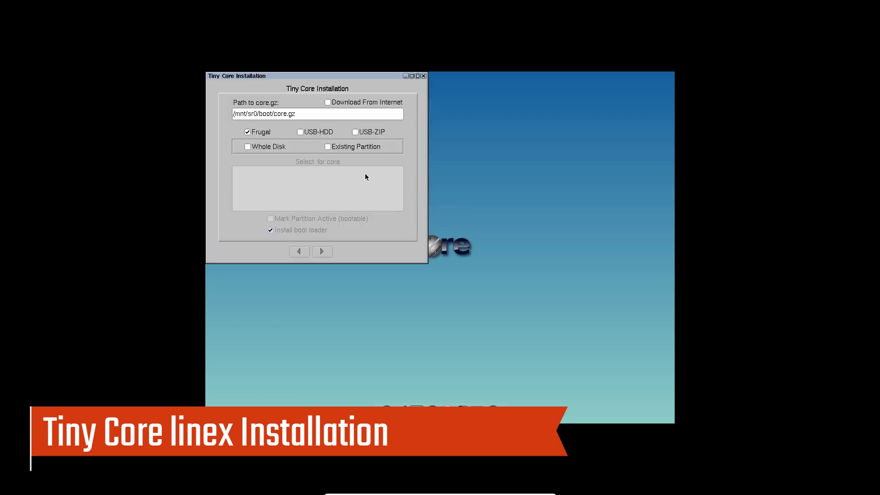
left_click(358, 132)
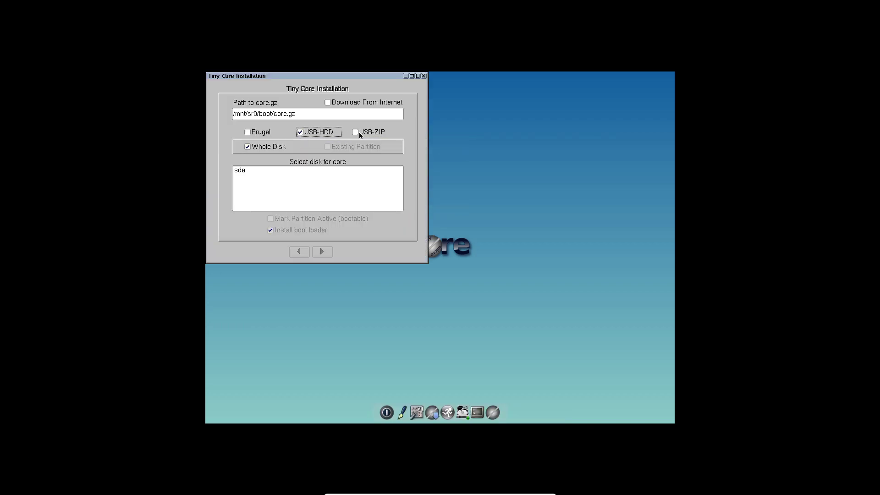
left_click(248, 132)
left_click(327, 148)
left_click(258, 147)
left_click(246, 171)
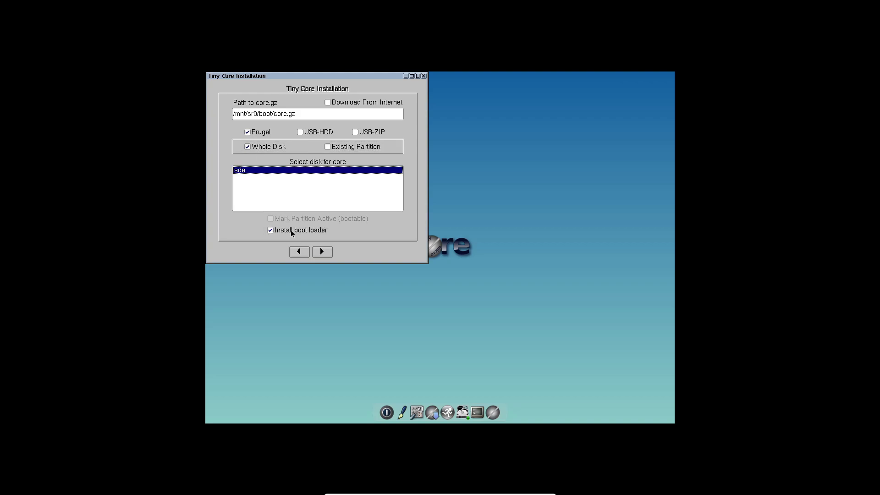
Step: Accept ext4 formatting and boot options, add Wifi Support and Installer Application, and proceed
left_click(321, 254)
left_click(321, 255)
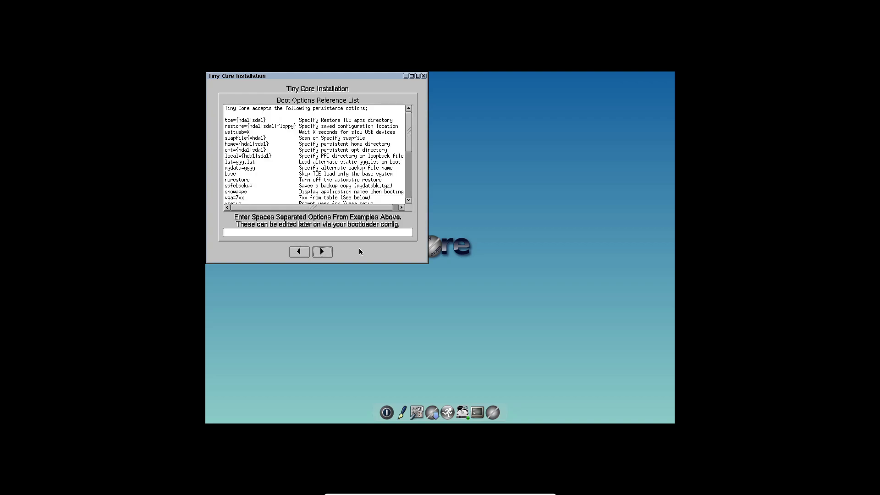
scroll(340, 198, "down", 6)
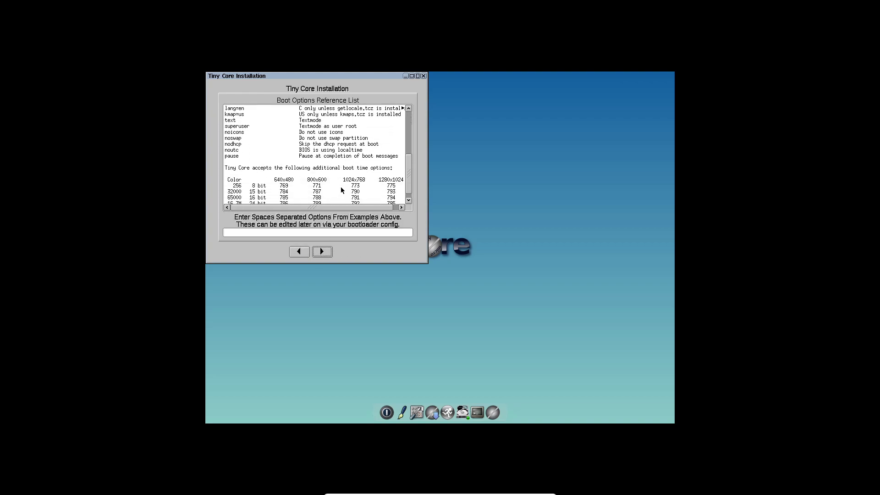
left_click(322, 252)
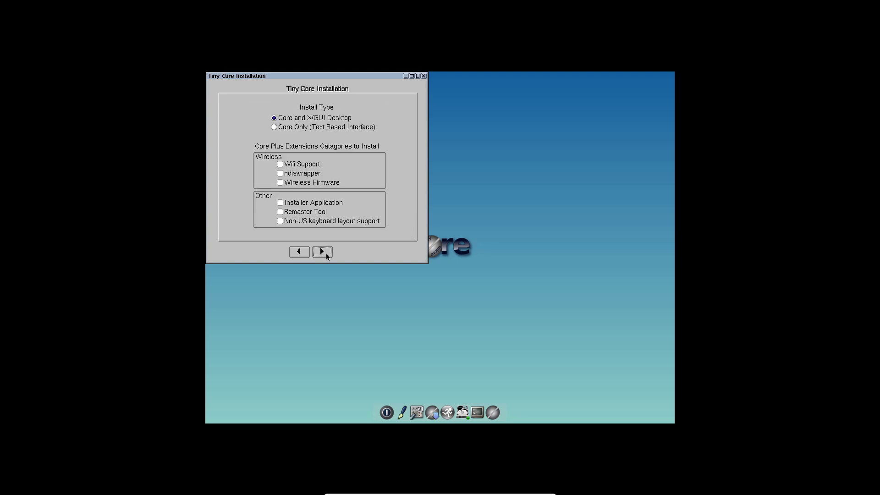
left_click(280, 164)
left_click(281, 203)
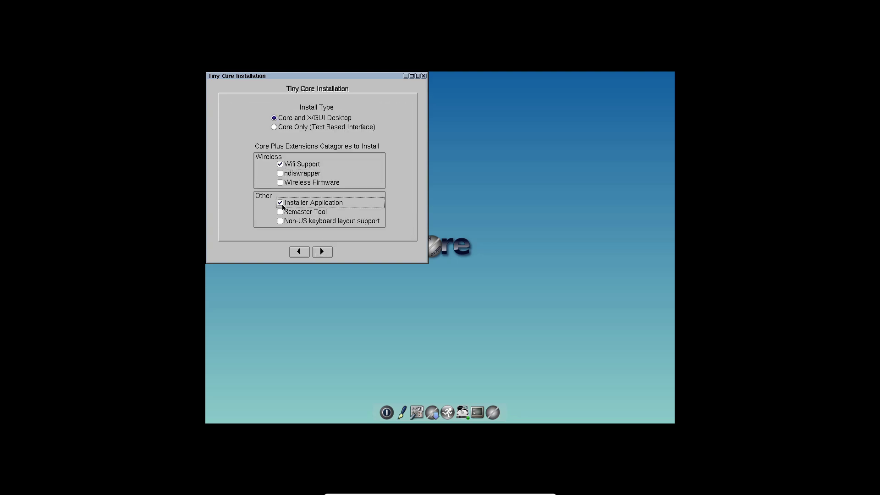
left_click(322, 252)
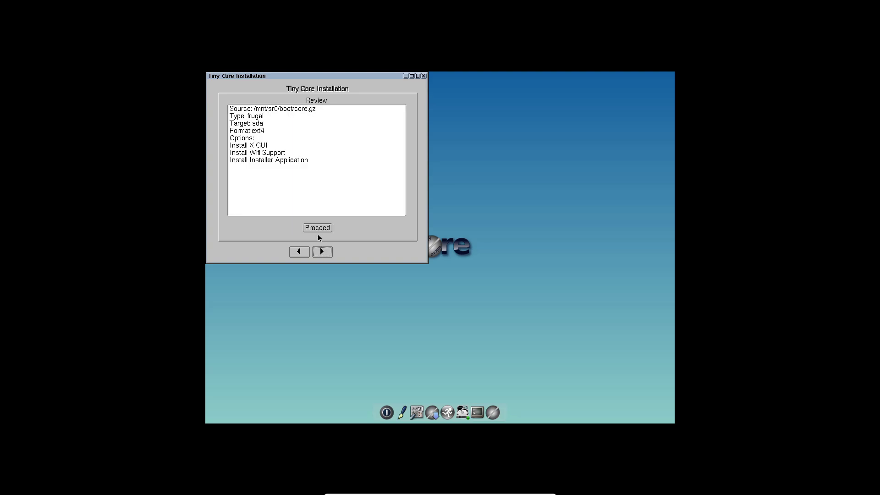
left_click(318, 228)
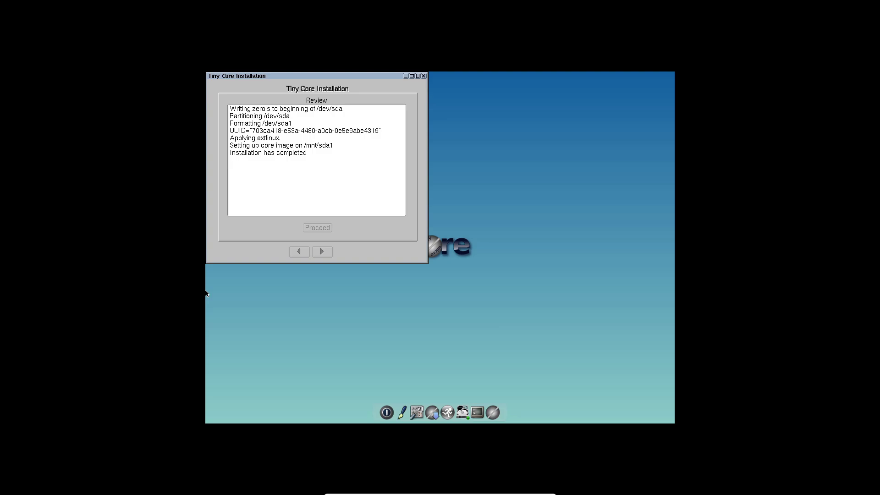
Step: Wait for the installer log to report 'Installation has completed'
right_click(445, 116)
left_click(443, 187)
right_click(466, 209)
Step: Close the Tiny Core Installation window and dismiss the desktop menus
left_click(424, 76)
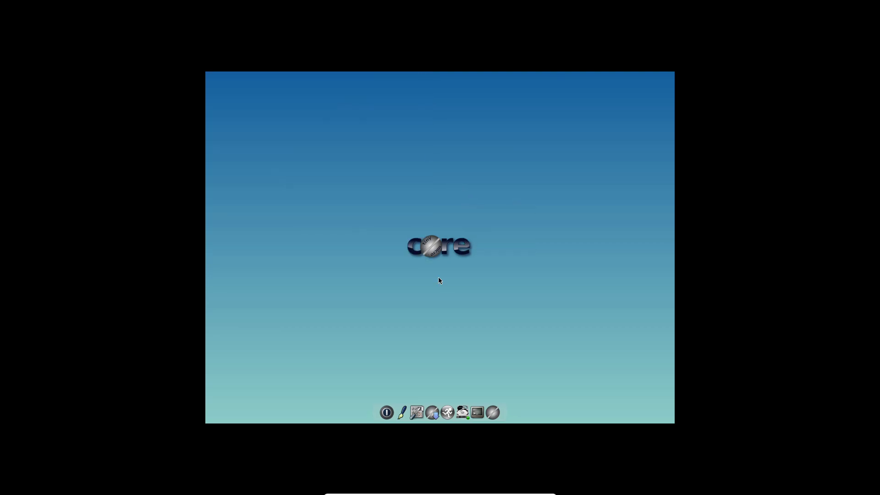
right_click(377, 348)
mouse_move(419, 358)
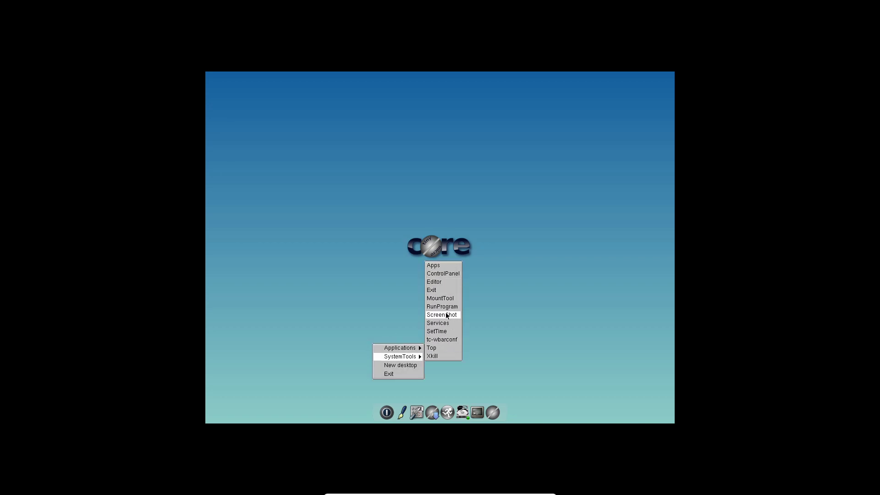
left_click(396, 352)
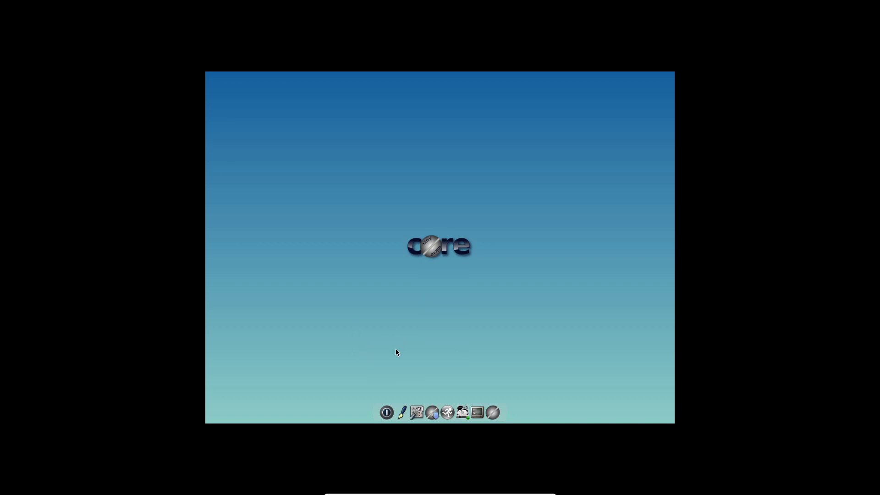
Step: Reboot the system by choosing Reboot in TC Exit Options
right_click(375, 252)
left_click(394, 268)
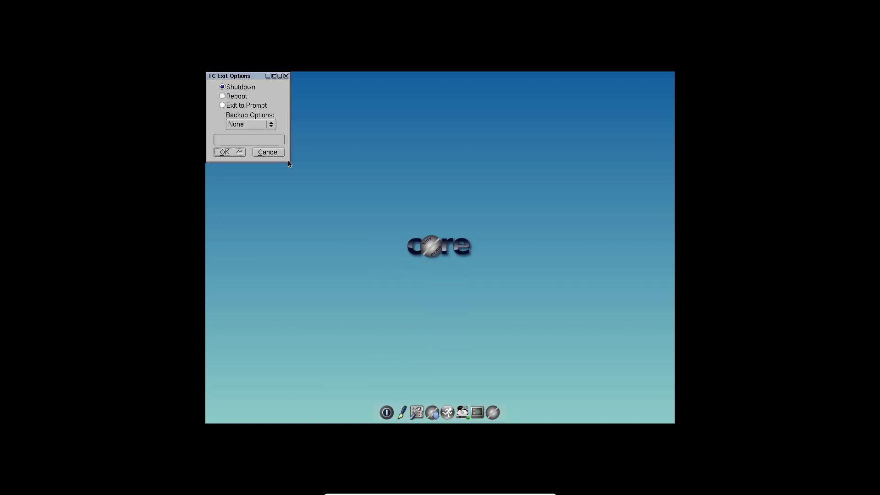
left_click(224, 96)
left_click(225, 152)
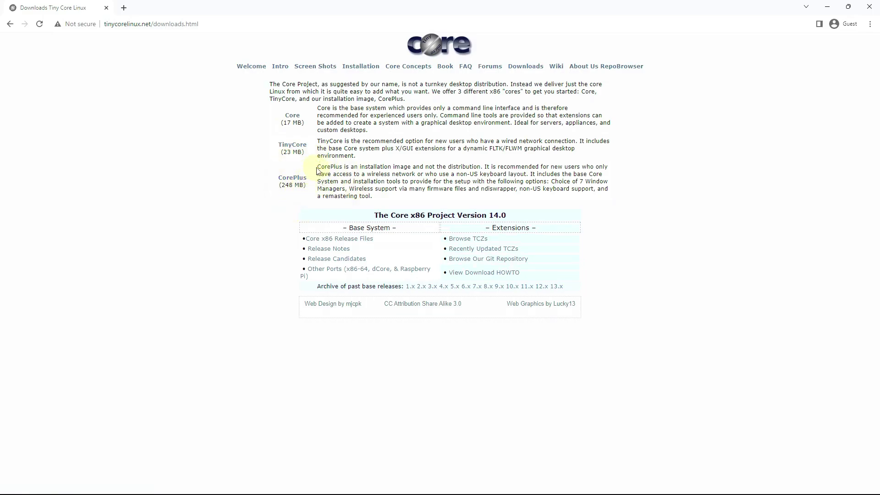
Step: Highlight the CorePlus, TinyCore and Core descriptions on the downloads page in turn
left_click_drag(319, 170, 384, 197)
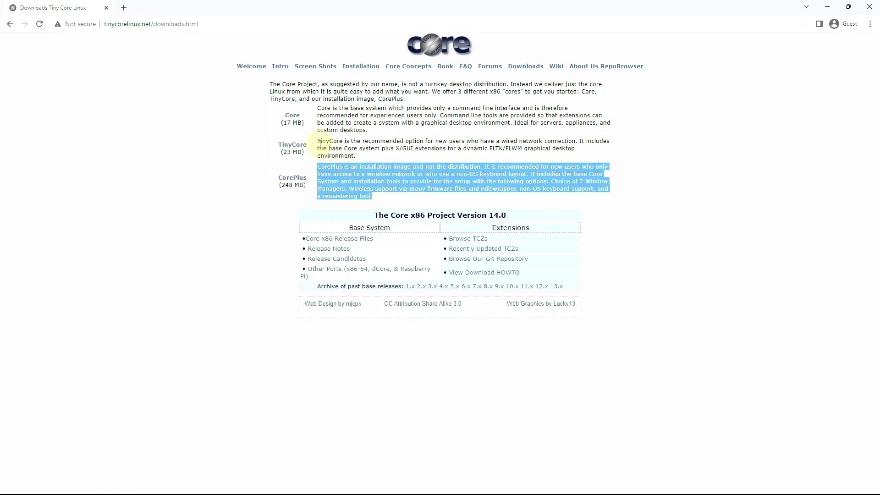
left_click_drag(318, 140, 358, 155)
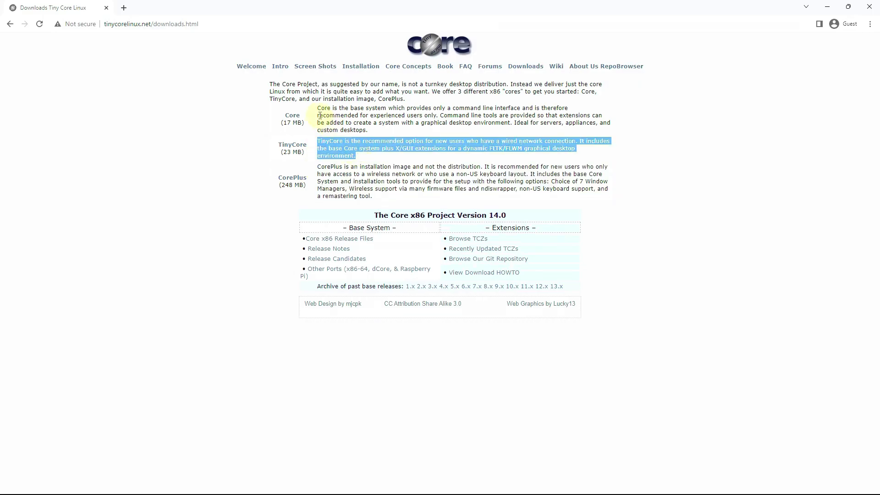
left_click_drag(318, 109, 382, 133)
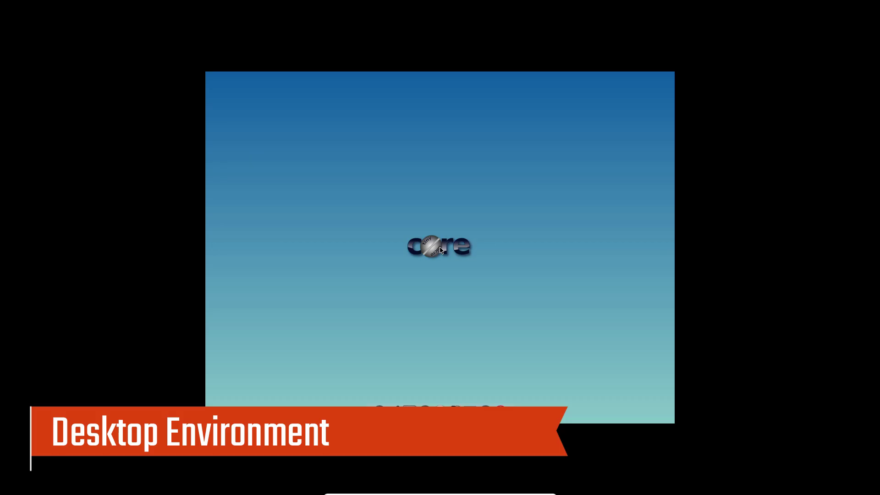
right_click(562, 232)
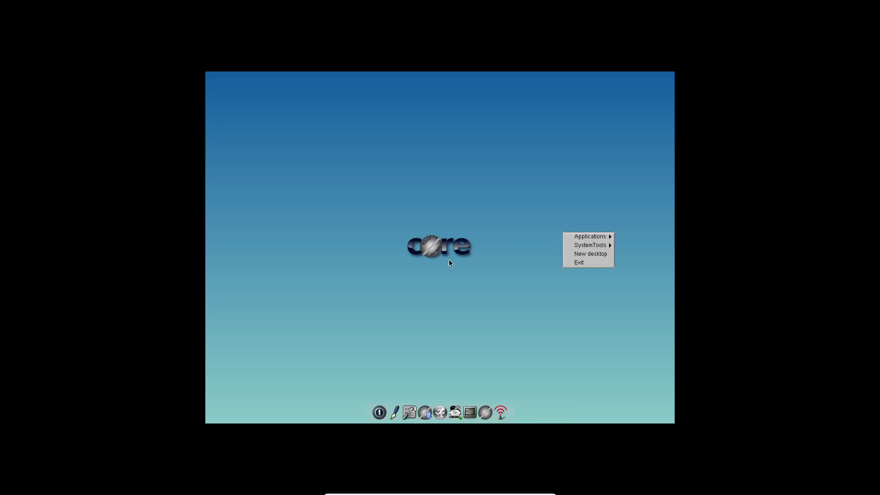
left_click(255, 192)
right_click(425, 357)
left_click(423, 359)
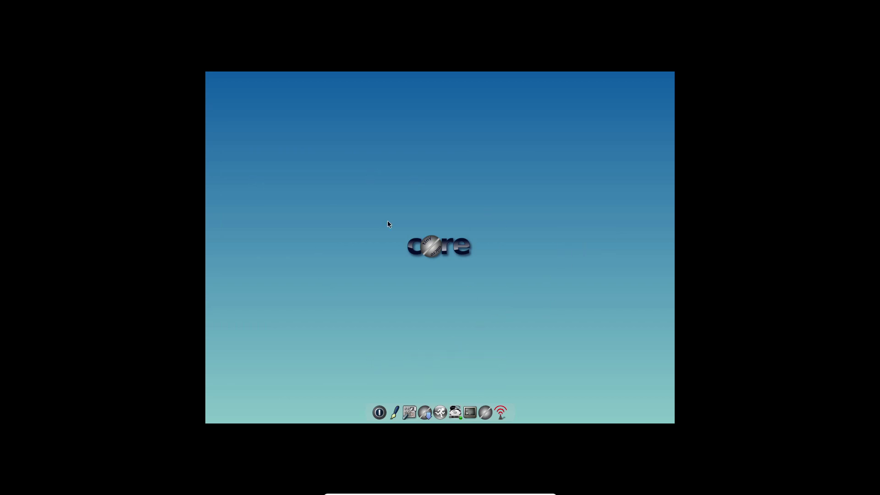
right_click(405, 215)
mouse_move(453, 227)
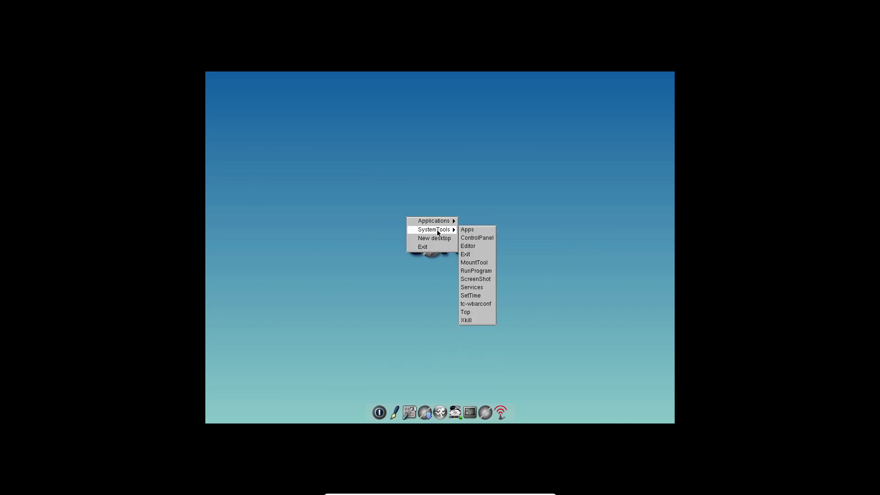
left_click(484, 237)
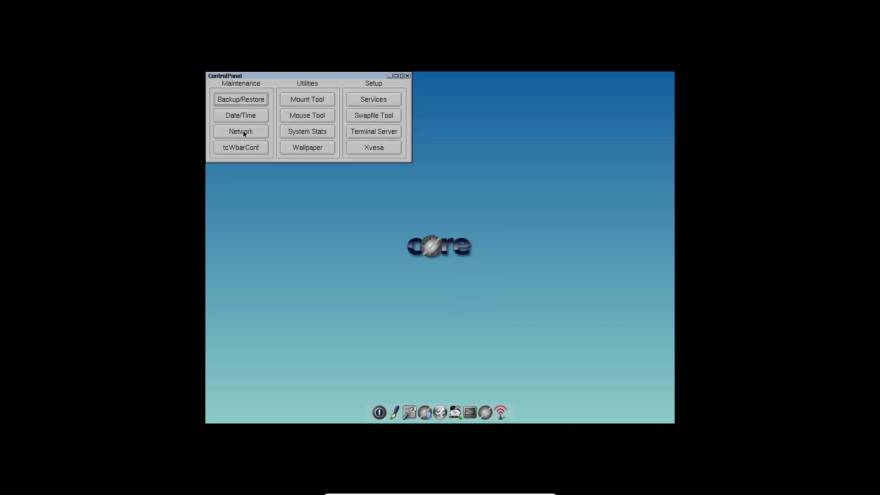
left_click(373, 104)
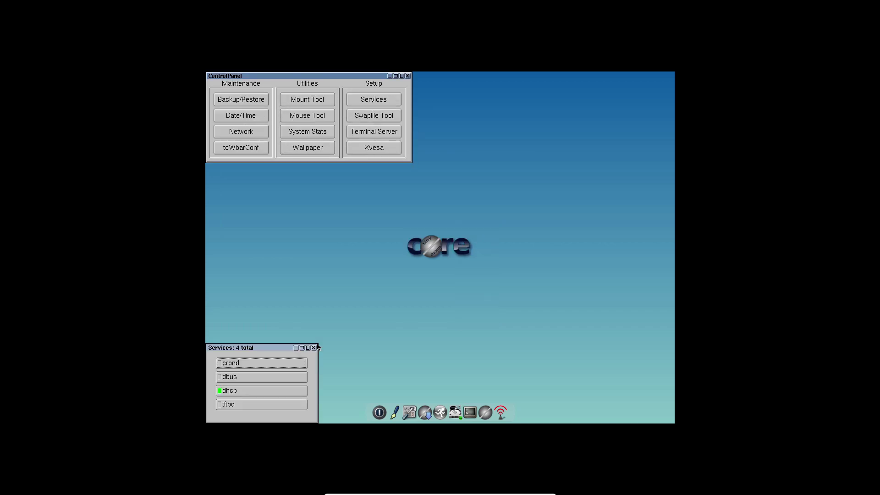
left_click(315, 349)
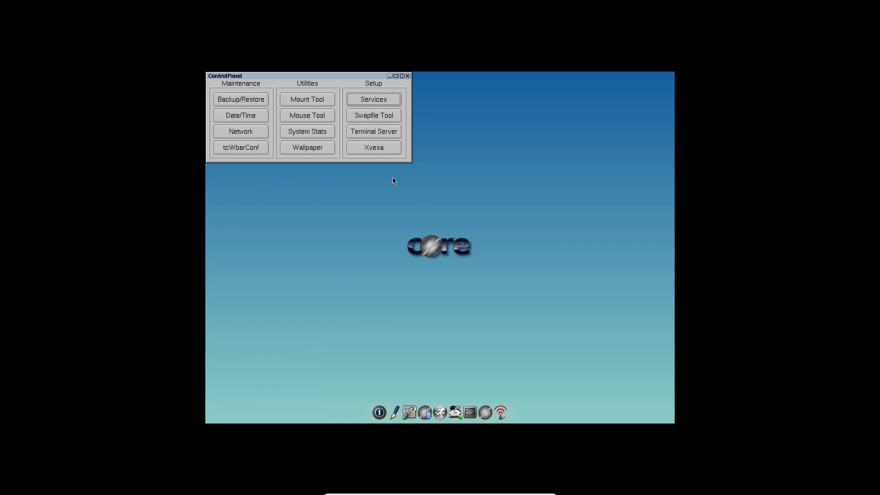
right_click(209, 180)
mouse_move(234, 199)
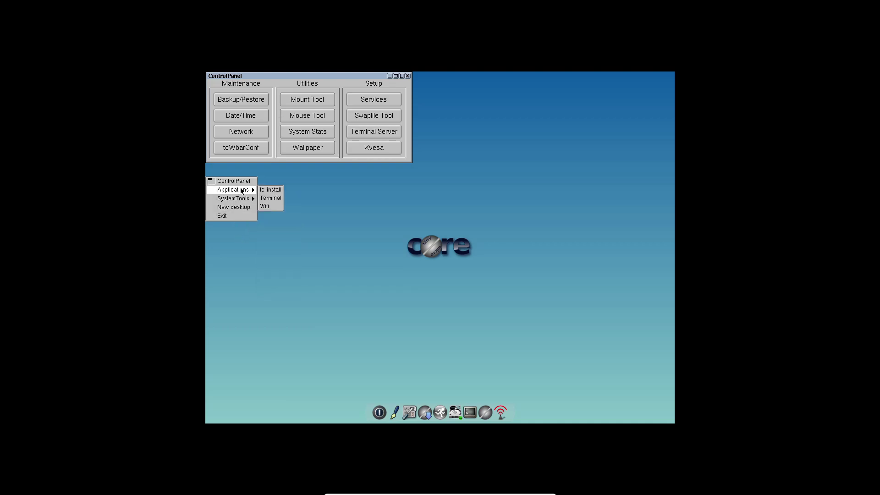
left_click(218, 83)
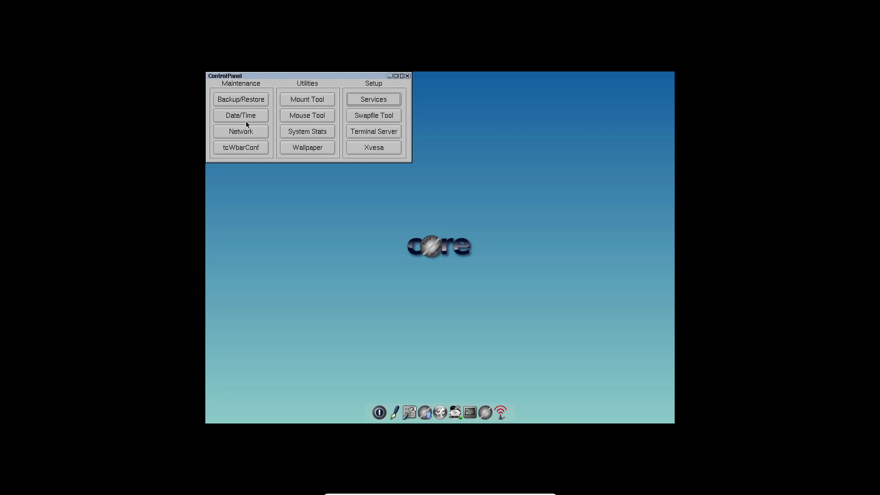
left_click(407, 76)
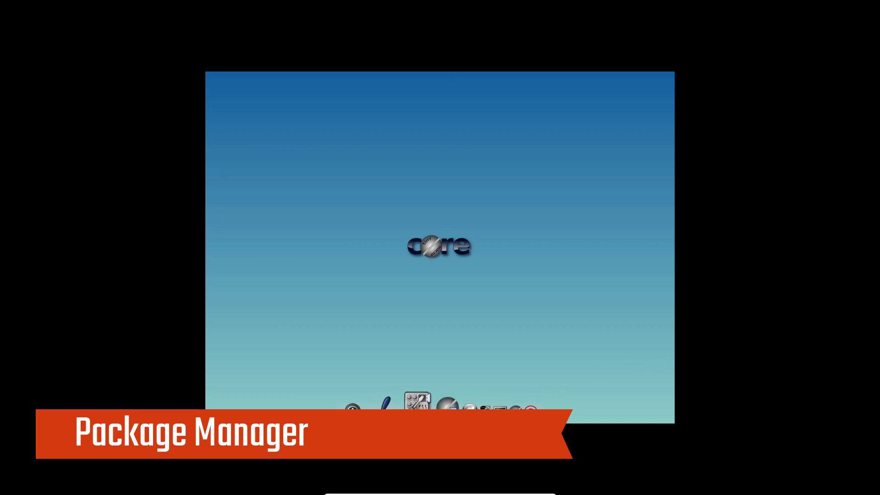
Step: Launch the Apps package manager from the dock
left_click(428, 412)
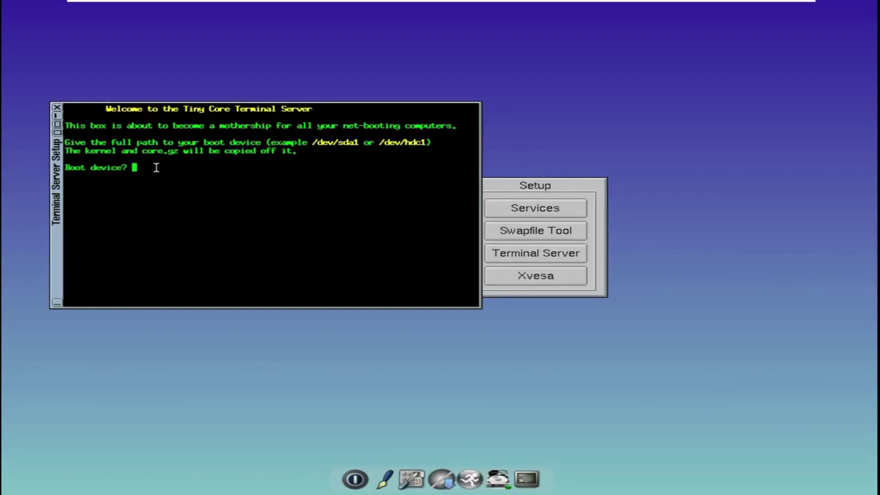
Step: Close Terminal Server setup and pick Xvesa resolution 45 (1366x768x16)
left_click(56, 108)
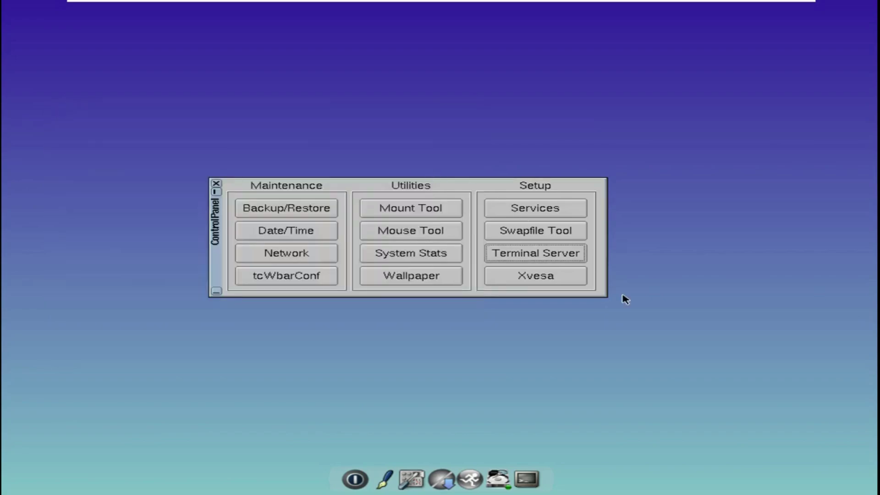
left_click(535, 275)
left_click_drag(461, 343, 65, 171)
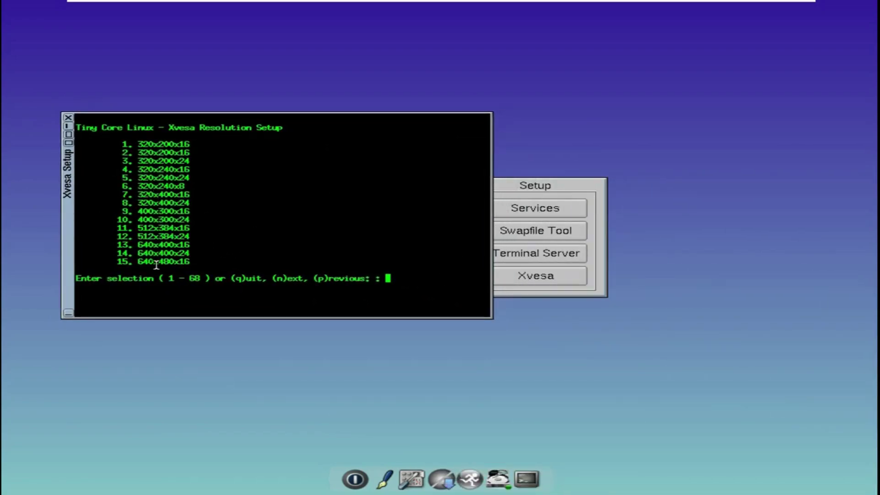
type("n")
key("Return")
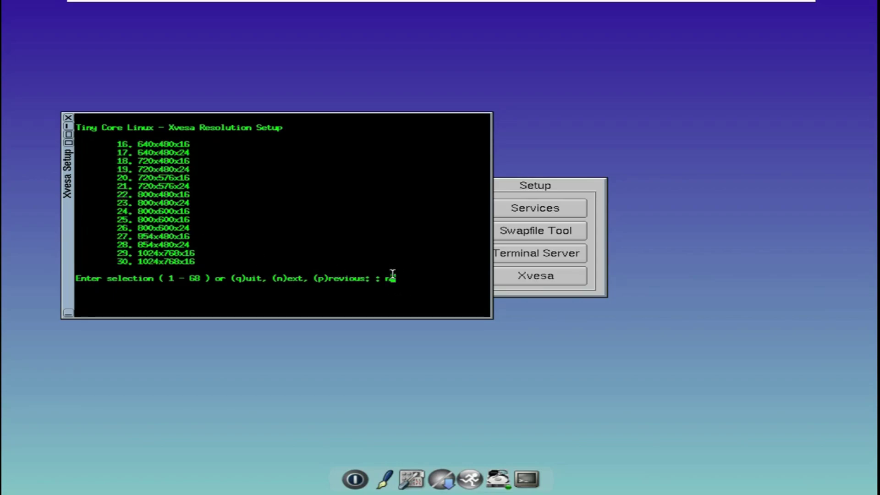
type("n")
key("Return")
key("Left")
key("Left")
key("BackSpace")
key("BackSpace")
key("BackSpace")
key("BackSpace")
key("BackSpace")
key("BackSpace")
type("45")
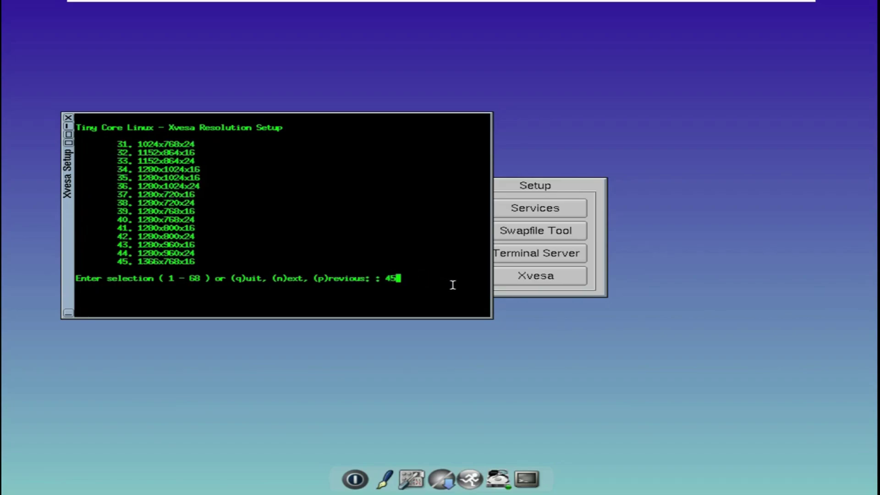
key("Return")
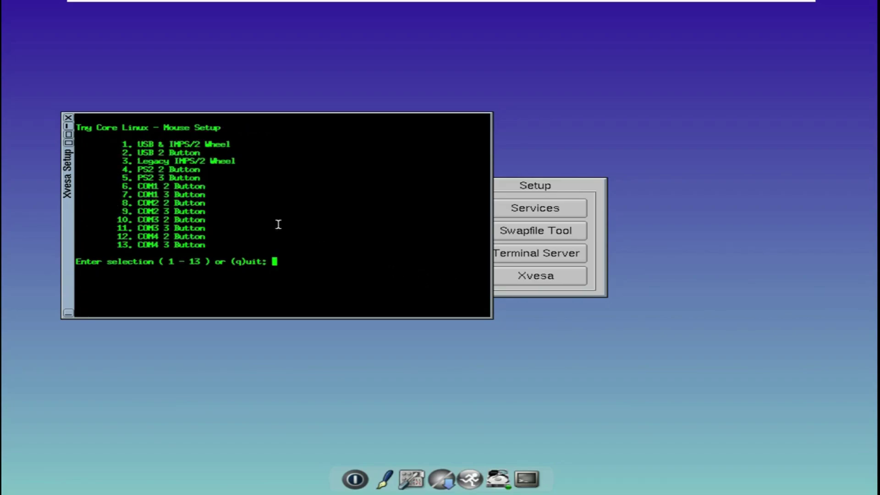
Step: Rerun Xvesa setup with resolution 40 (1280x768x24) and USB & IMPS/2 Wheel mouse
type("q")
key("Return")
left_click(541, 276)
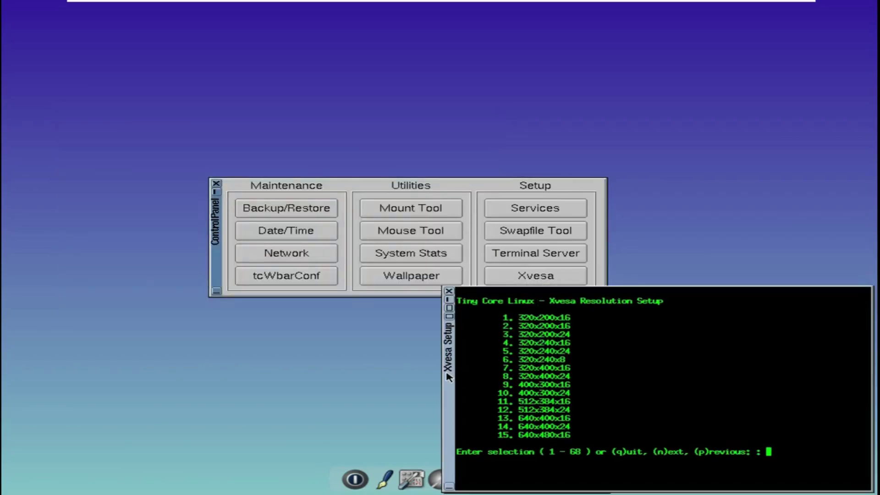
type("40")
key("Return")
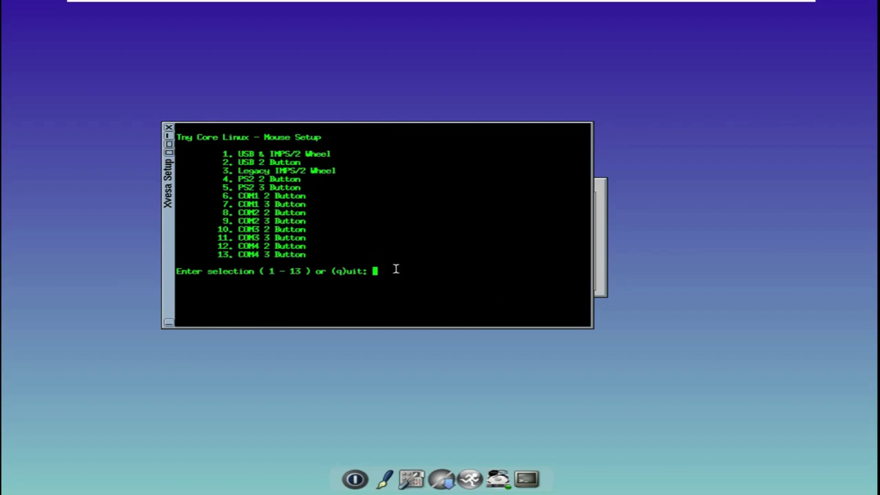
type("1")
key("Return")
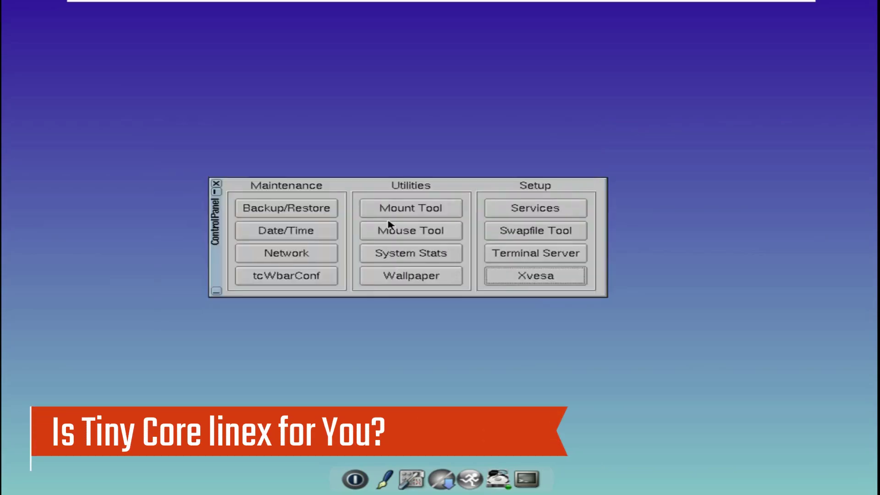
Step: Open System Stats and view the cpu and memory pages, briefly maximizing then restoring the window
left_click(401, 252)
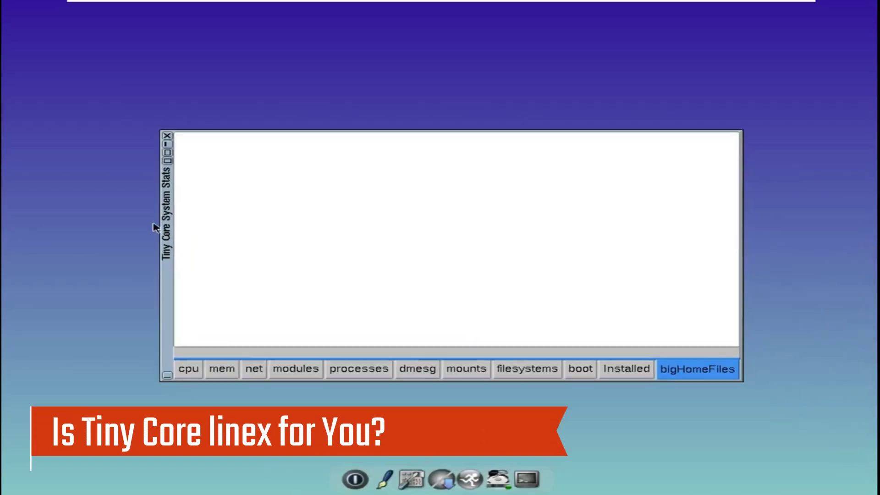
left_click(160, 333)
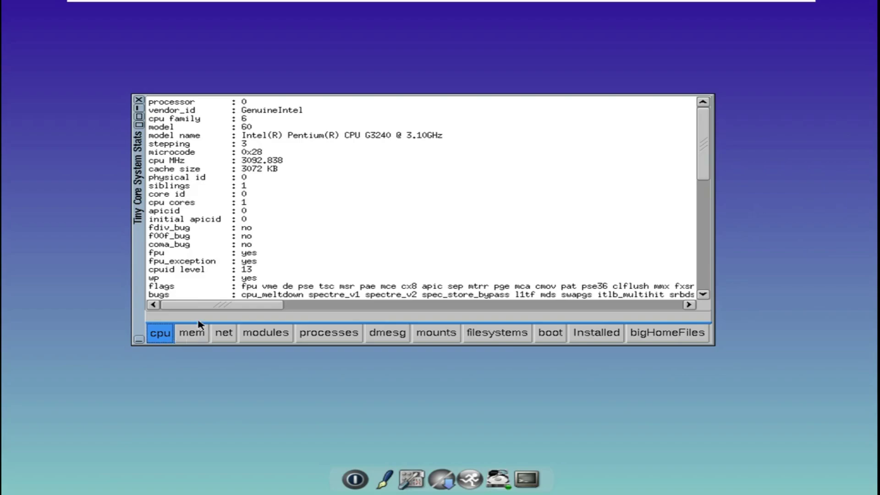
left_click_drag(719, 163, 734, 285)
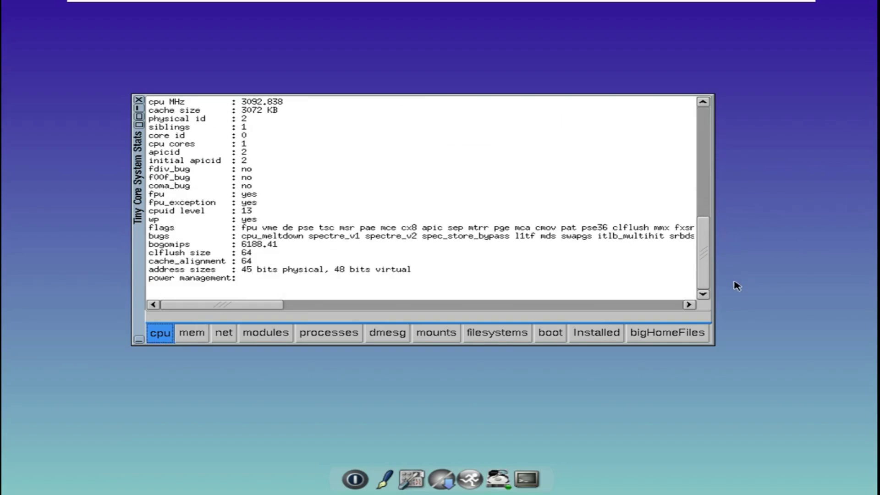
left_click(199, 332)
left_click(139, 117)
left_click(142, 22)
Step: Page through network, modules, processes, dmesg, mounts, filesystems, boot params, packages and bigHomeFiles, then close System Stats
left_click(225, 333)
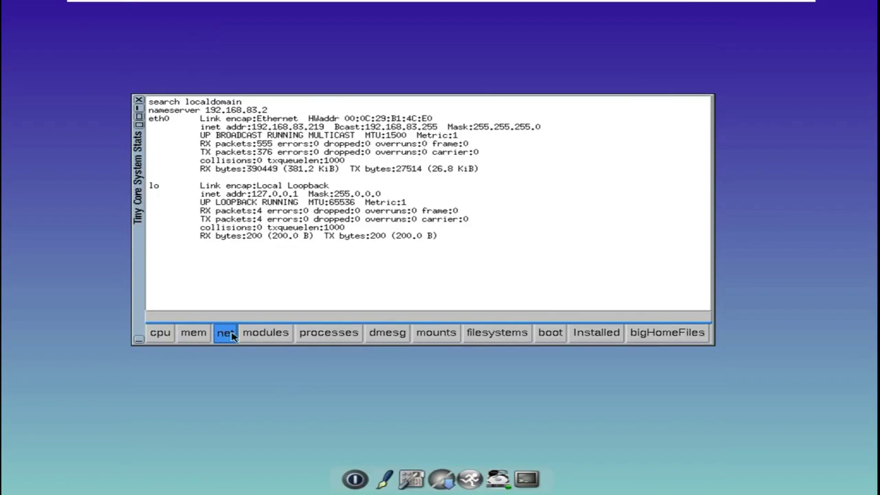
left_click(279, 339)
left_click(334, 342)
left_click(384, 339)
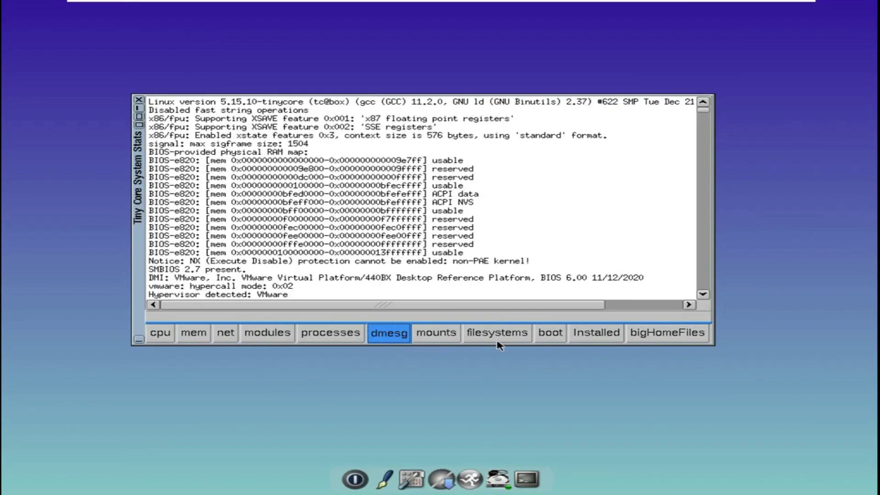
left_click(438, 336)
left_click(514, 336)
left_click(552, 338)
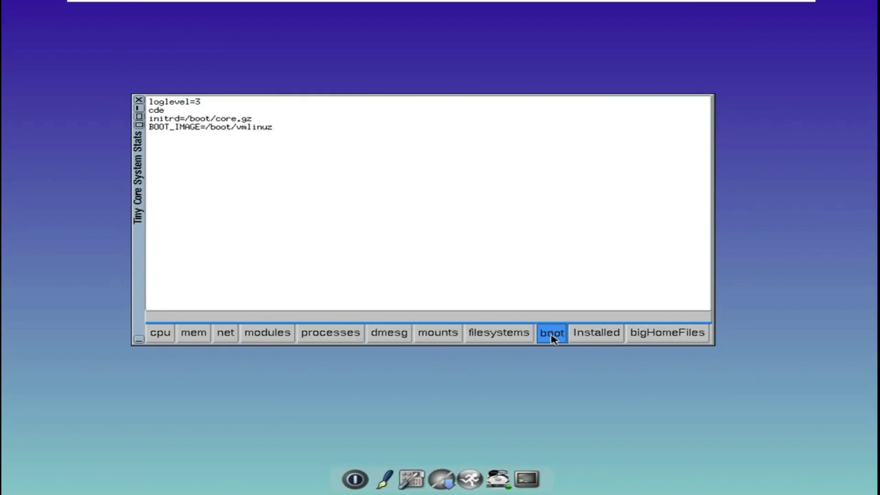
left_click(594, 337)
left_click(655, 337)
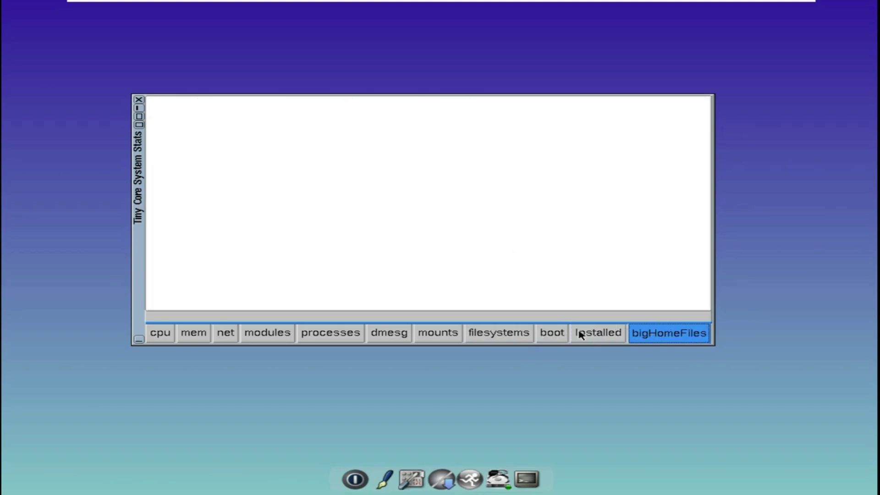
left_click(138, 99)
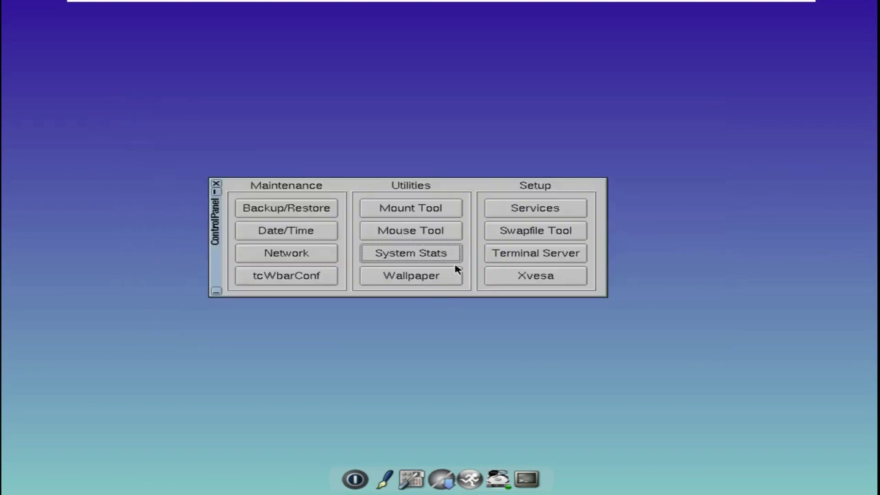
Step: Try a new speed in Mouse Tool, exit without applying, and close the Control Panel
left_click(411, 231)
left_click_drag(26, 53, 280, 234)
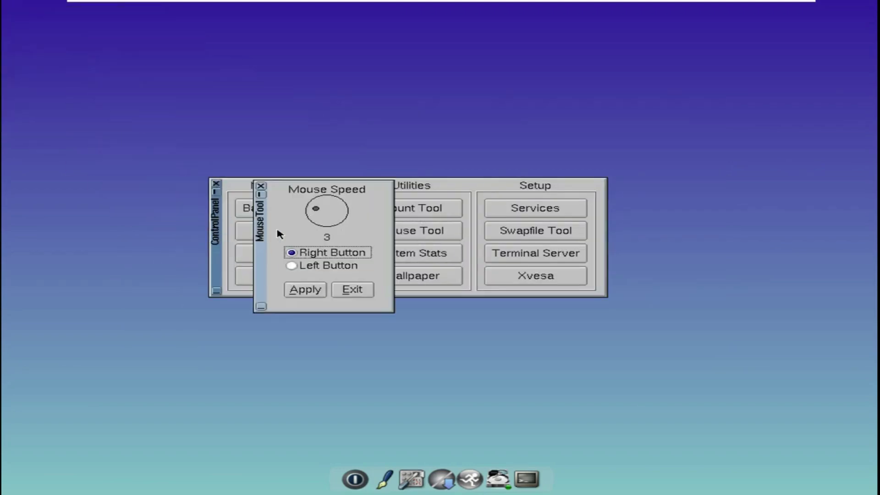
left_click_drag(335, 208, 316, 208)
left_click(335, 290)
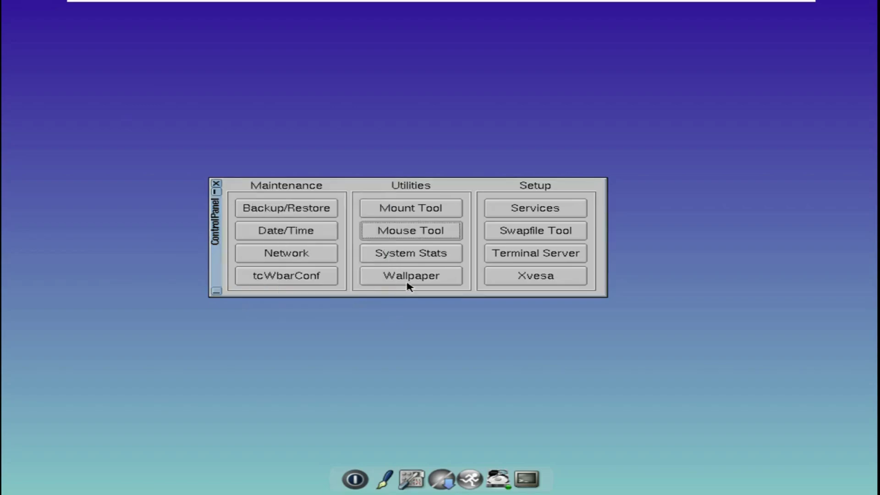
left_click(216, 184)
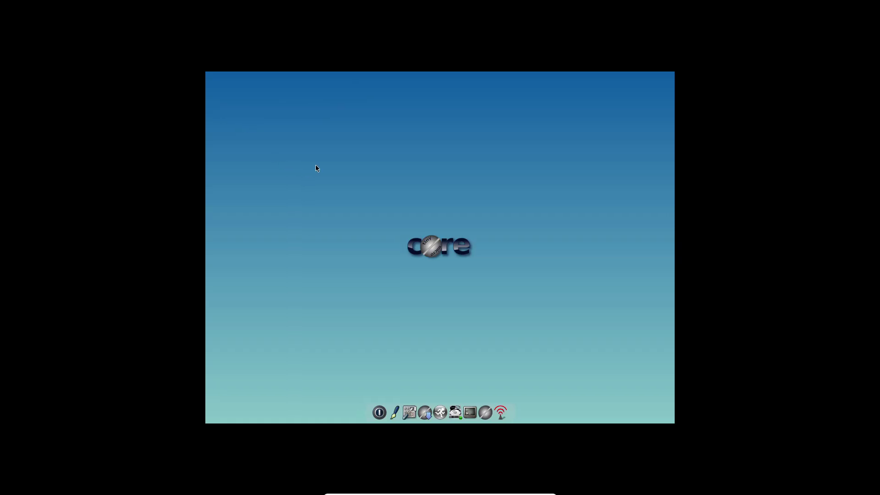
Step: Reopen the Control Panel from the desktop menu's SystemTools submenu
right_click(316, 165)
mouse_move(352, 178)
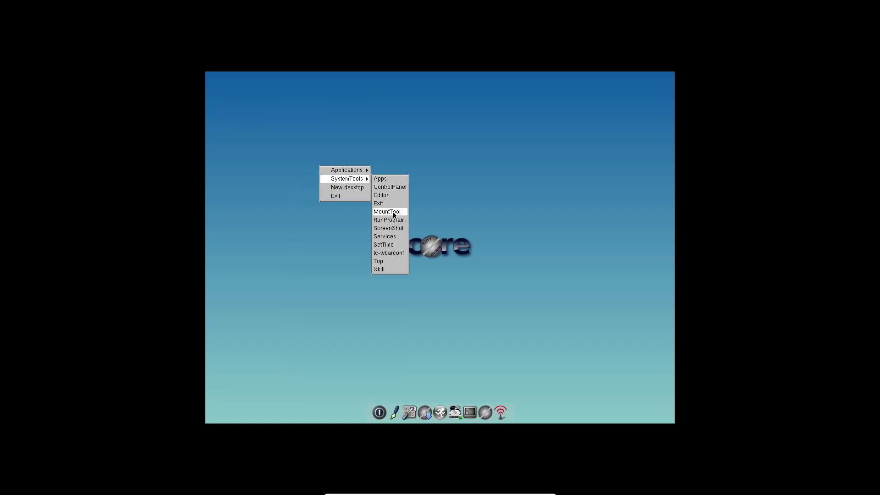
left_click(403, 187)
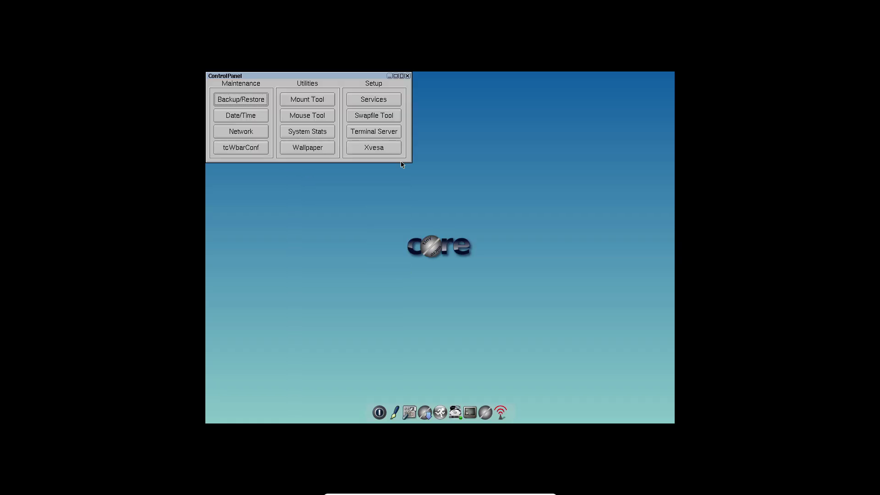
Step: Open and cancel the Swapfile Tool, then open and close System Stats
left_click(369, 117)
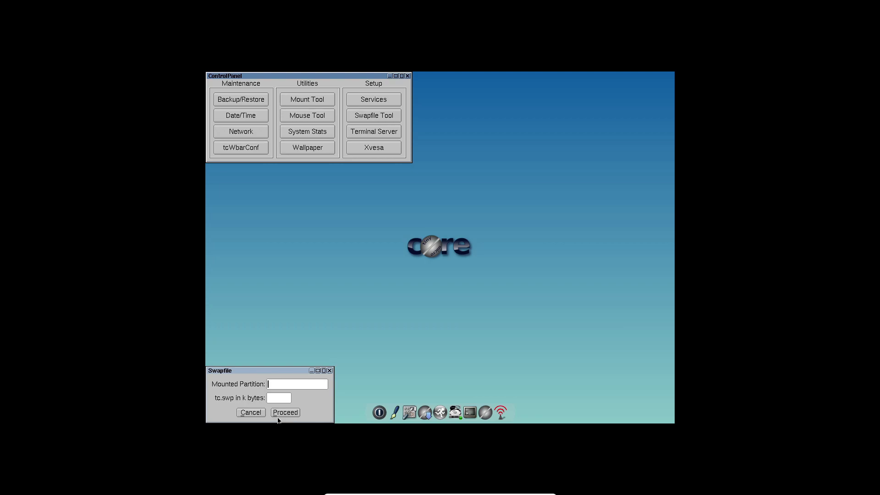
left_click(259, 414)
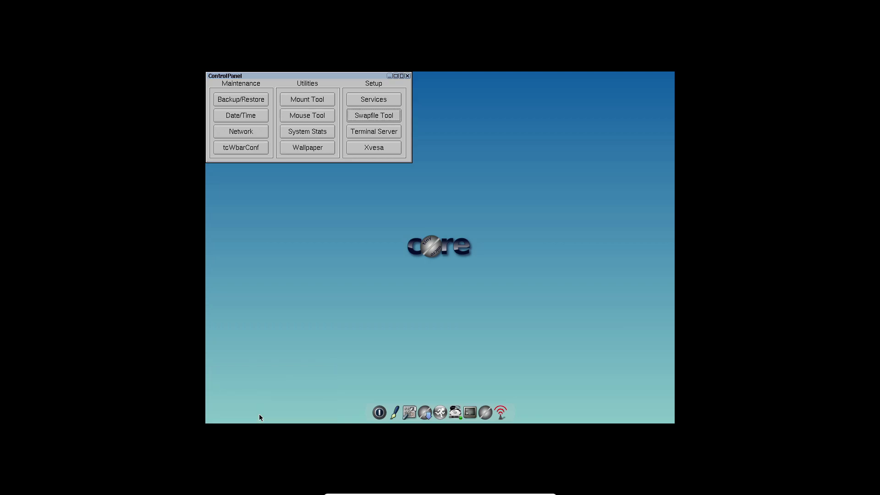
left_click(307, 135)
left_click(506, 242)
Step: In tcWbarConf, move ControlPanel to the excluded dock icons and close the configuration
left_click(242, 147)
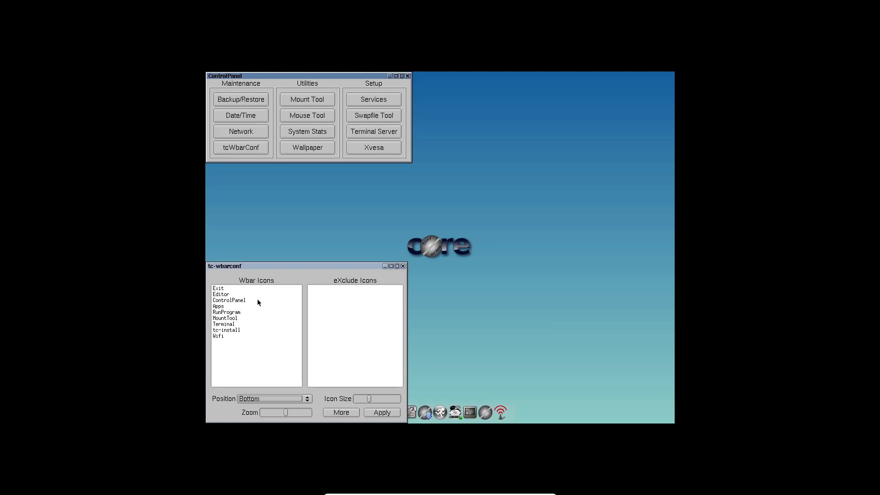
left_click(235, 301)
left_click(403, 266)
left_click(393, 212)
left_click(334, 214)
left_click(334, 210)
left_click(317, 218)
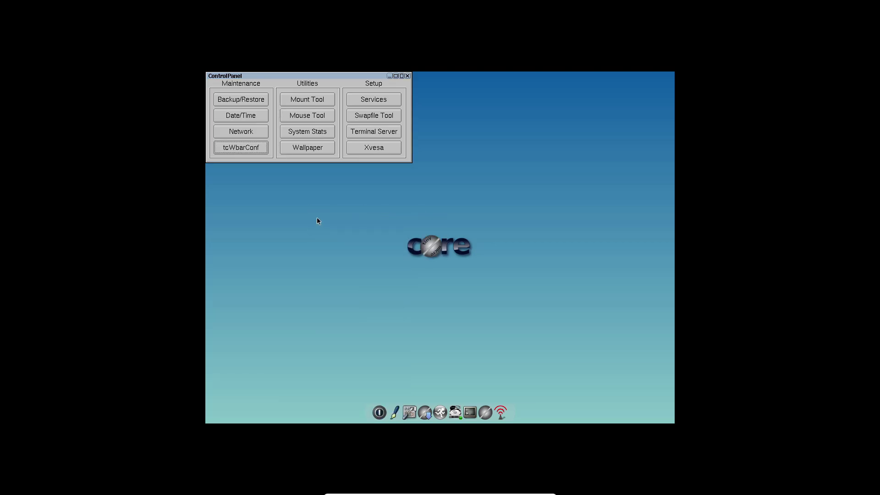
Step: Open the Services list, toggle the dbus service, and close it
left_click(365, 103)
left_click(282, 378)
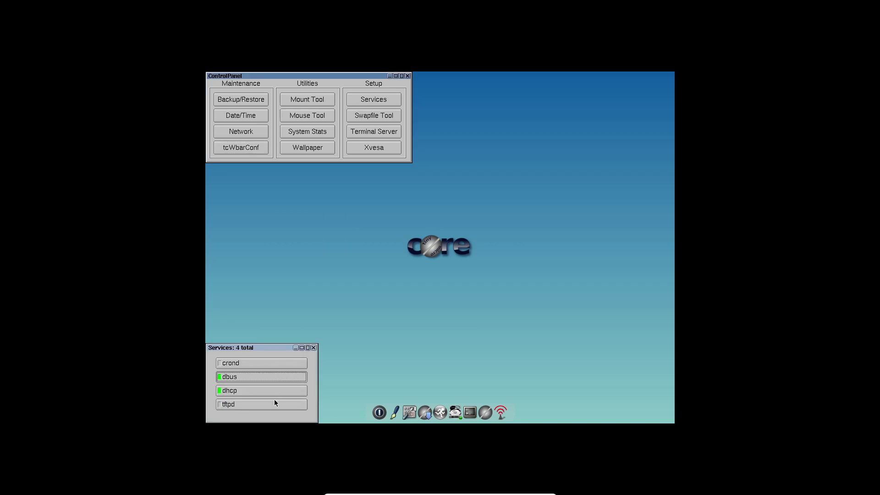
left_click(314, 347)
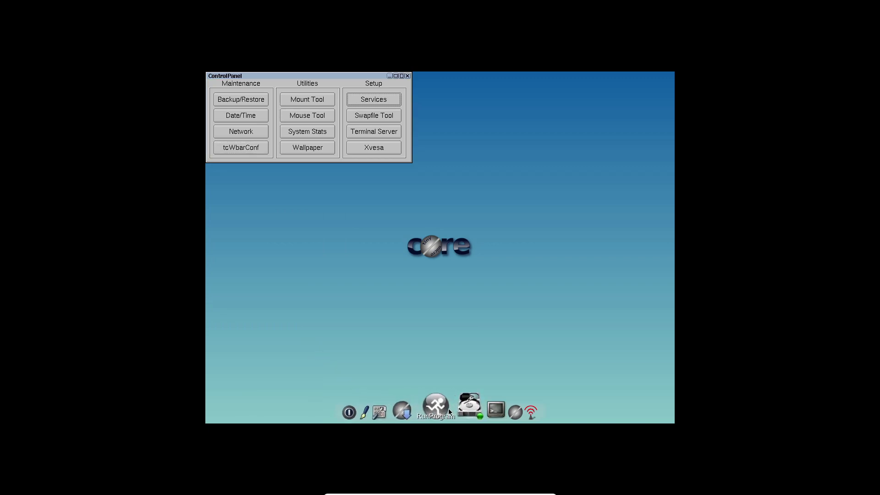
Step: Open a blank Untitled editor from the dock, then bring up the TC Exit Options dialog
left_click(400, 414)
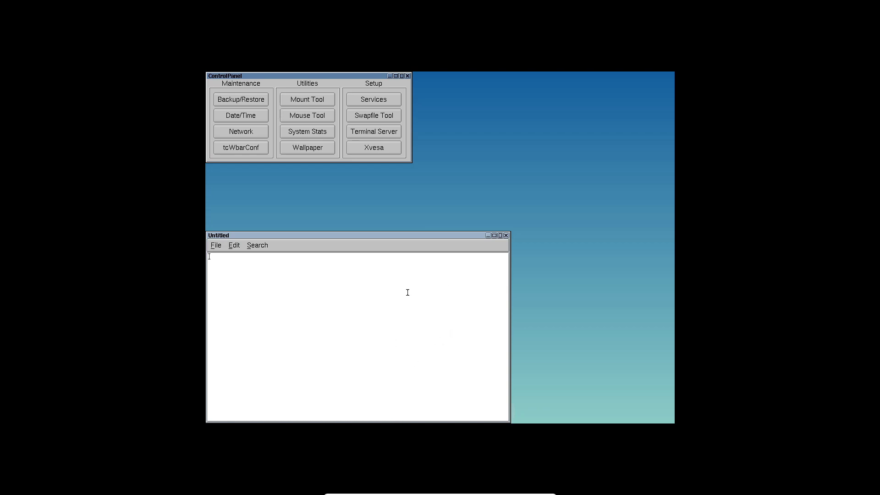
right_click(414, 342)
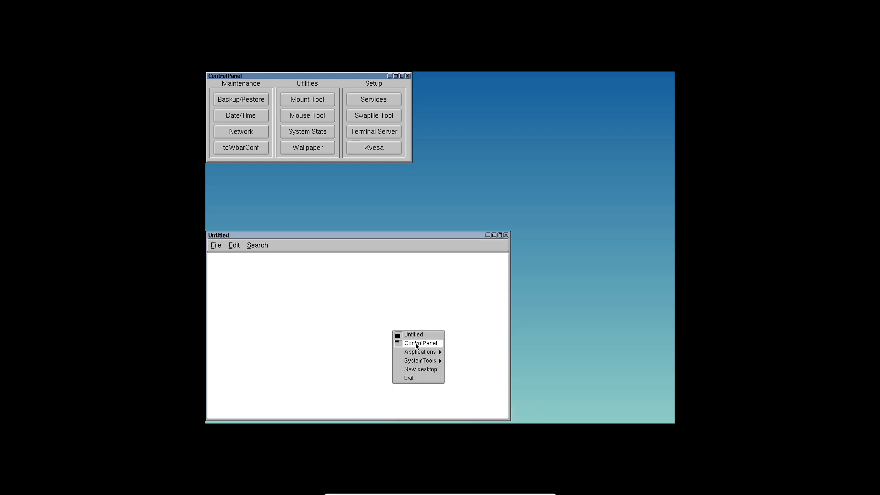
left_click(425, 381)
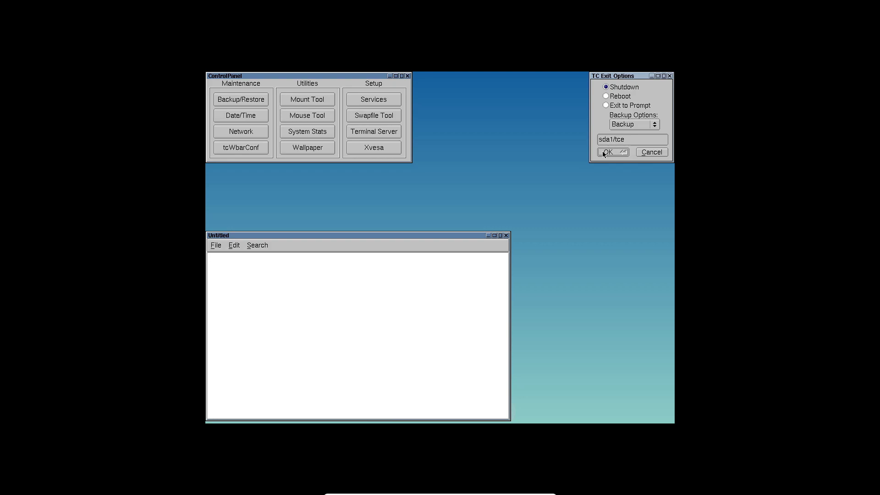